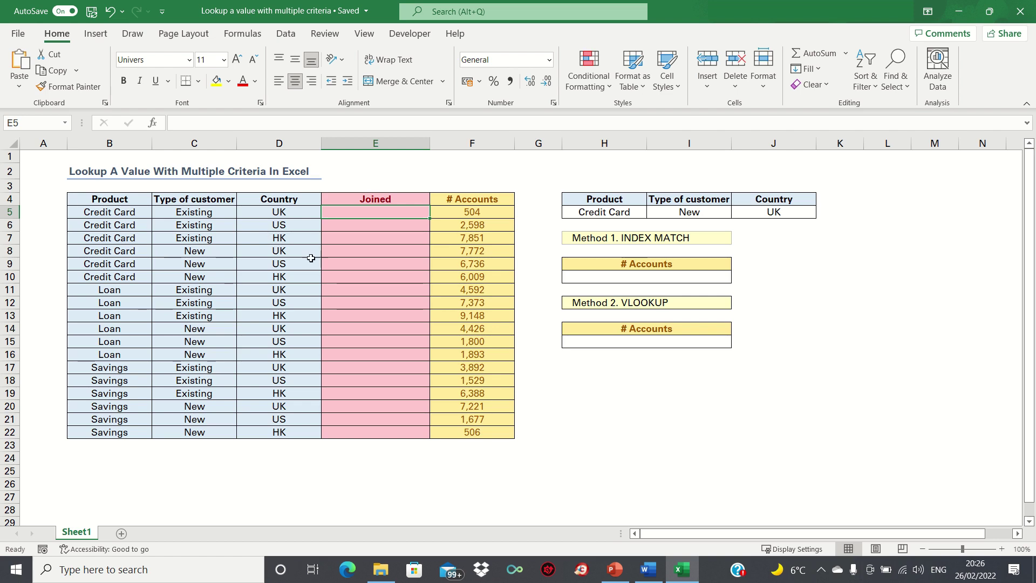
# Step: Check the 7,772 count on the Credit Card New UK row, then return to the first Joined cell
pyautogui.click(443, 253)
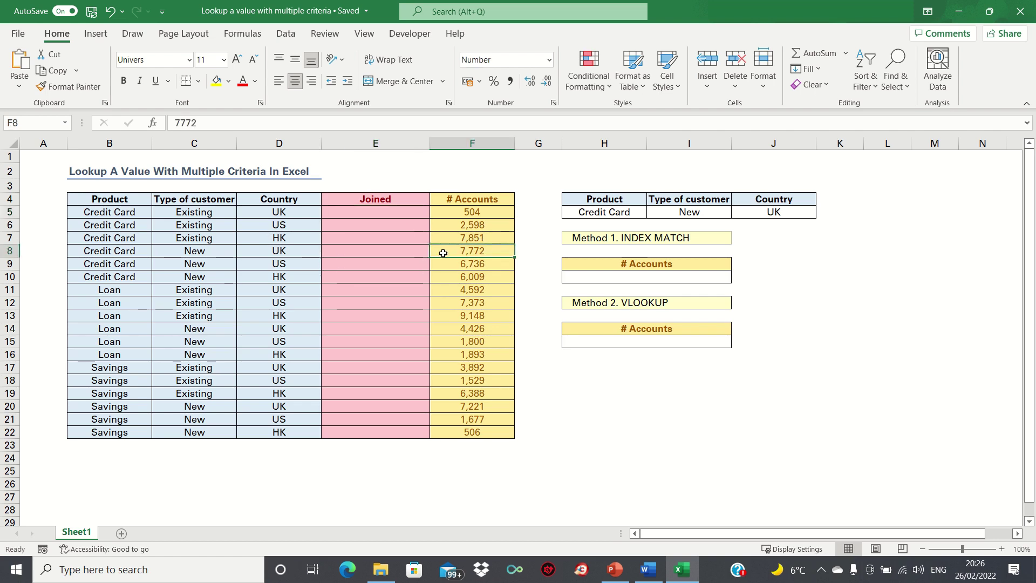
pyautogui.hotkey('shift', 'space')
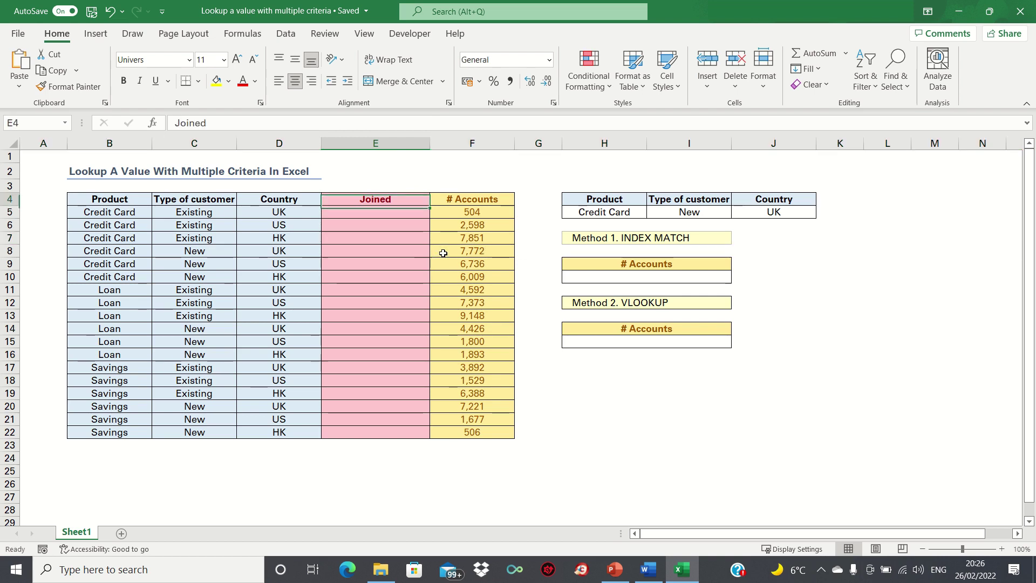
pyautogui.press('Down')
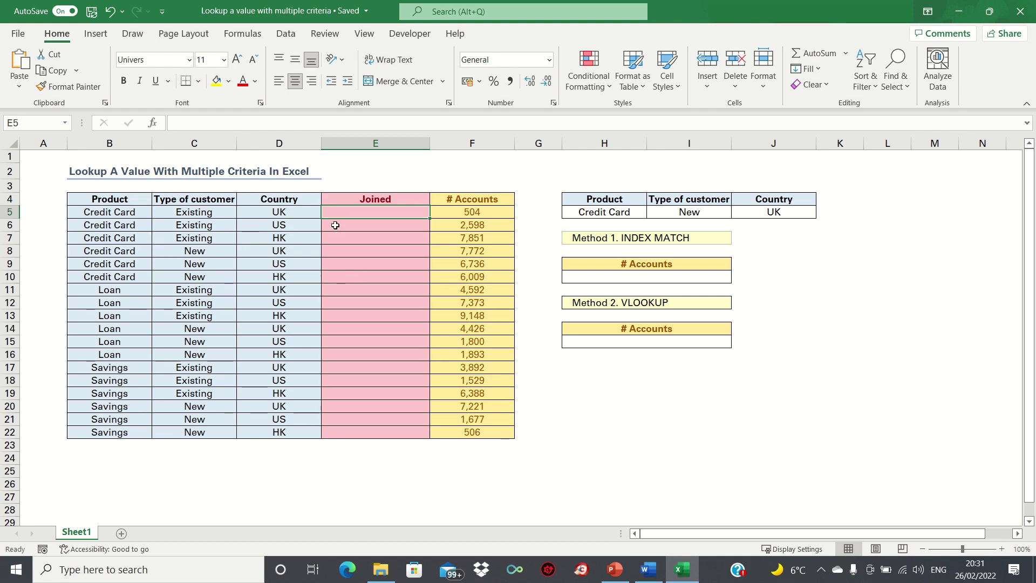
# Step: Enter =CONCAT(B5:D5) in E5 and fill it down to row 22
pyautogui.write('=CO')
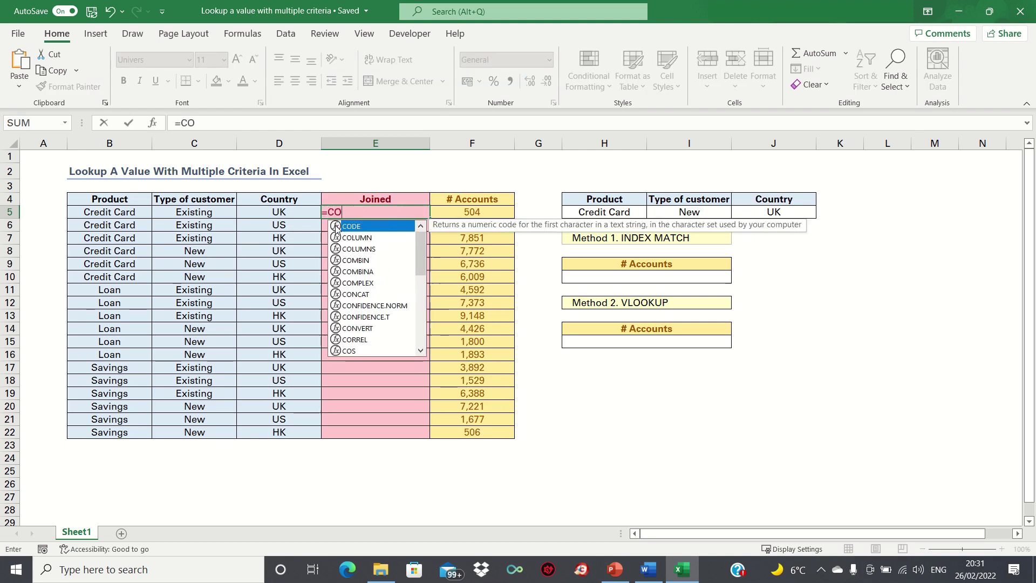
pyautogui.write('NCAT(')
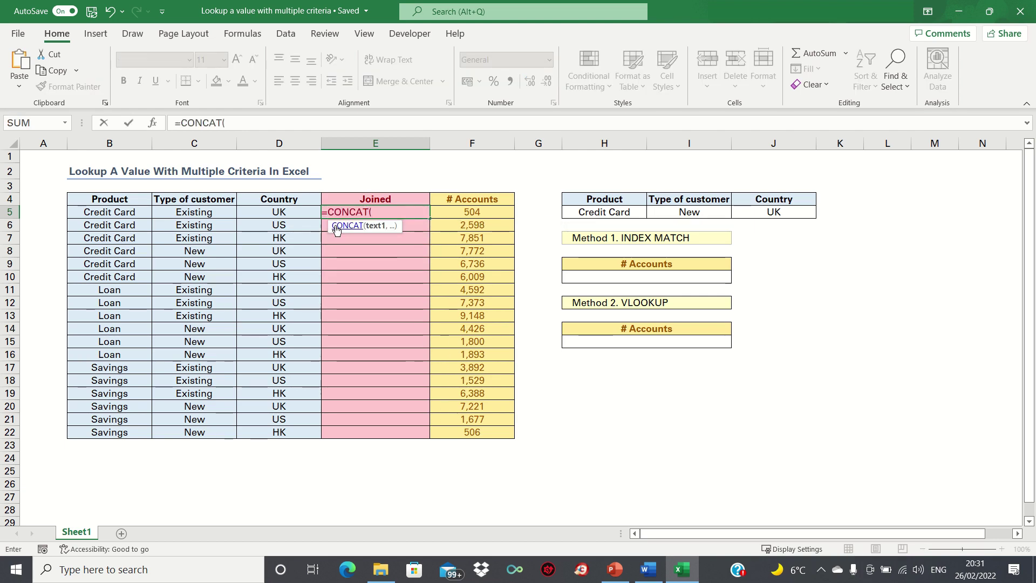
pyautogui.press('Left')
pyautogui.hotkey('shift', 'Left')
pyautogui.hotkey('shift', 'Left')
pyautogui.write(')')
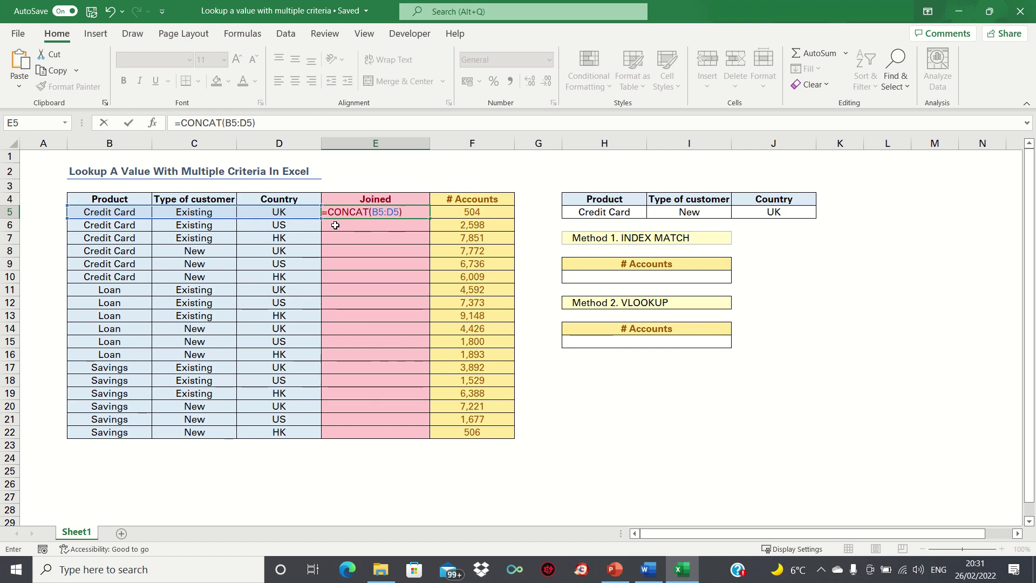
pyautogui.press('Return')
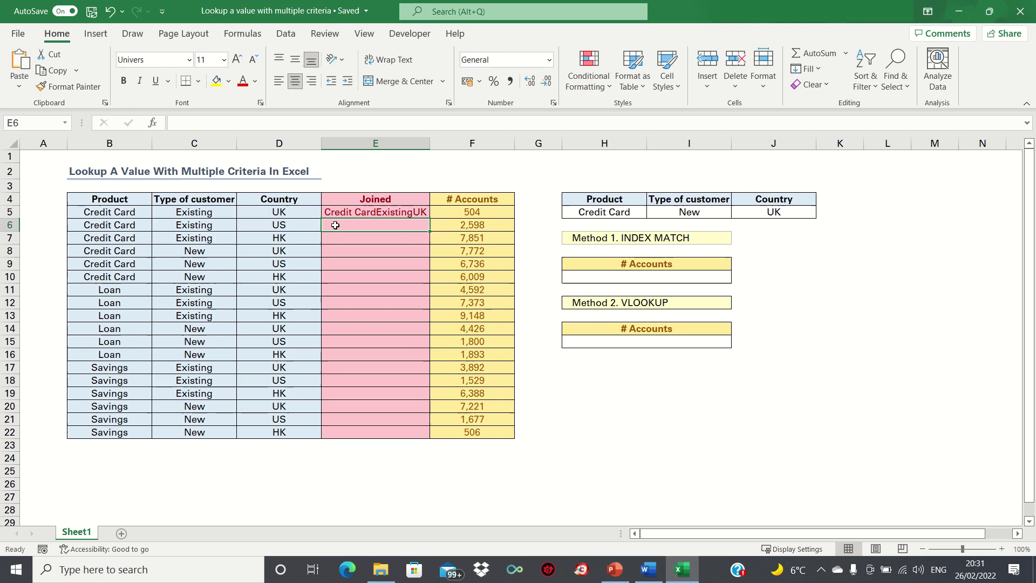
pyautogui.click(413, 213)
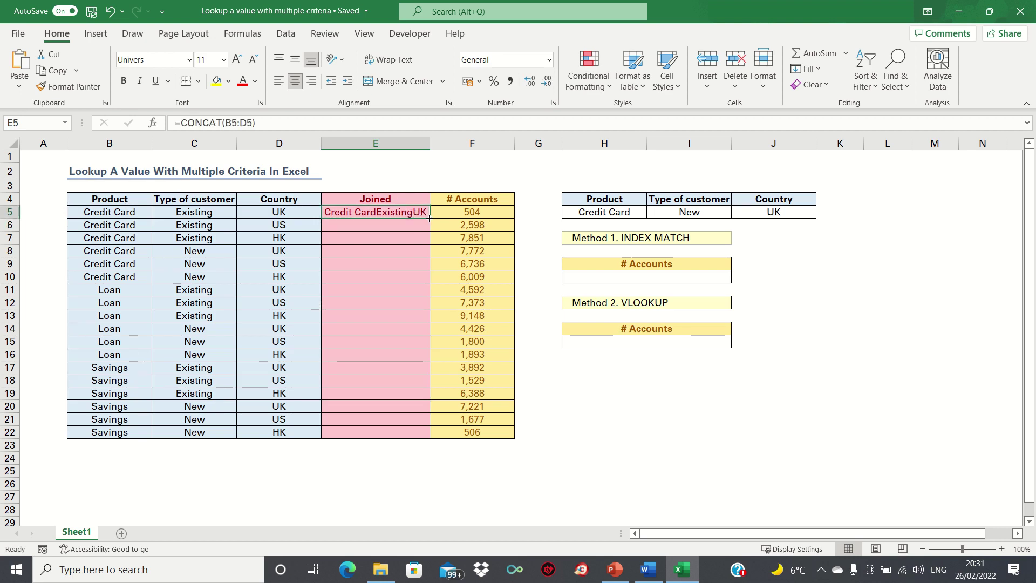
pyautogui.doubleClick(430, 218)
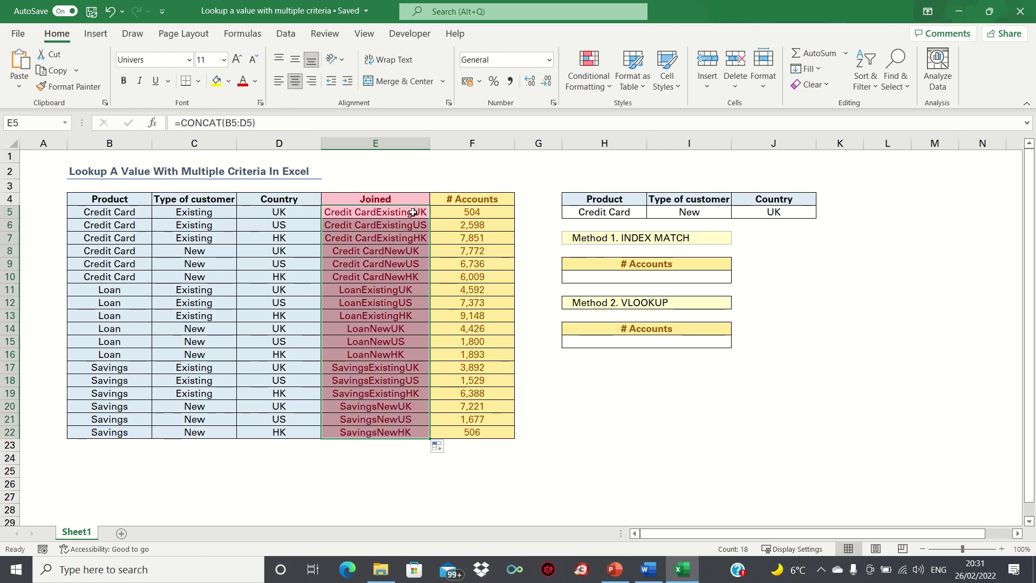
pyautogui.click(413, 212)
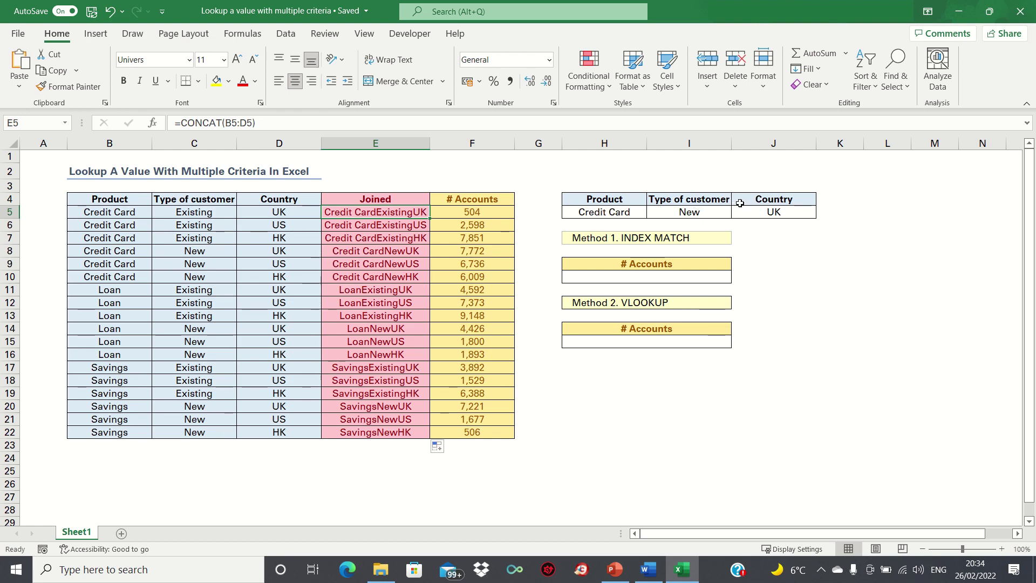
# Step: Start an INDEX formula over F5:F22 with a MATCH on CONCAT(H5:J5) in the # Accounts result cell
pyautogui.click(645, 276)
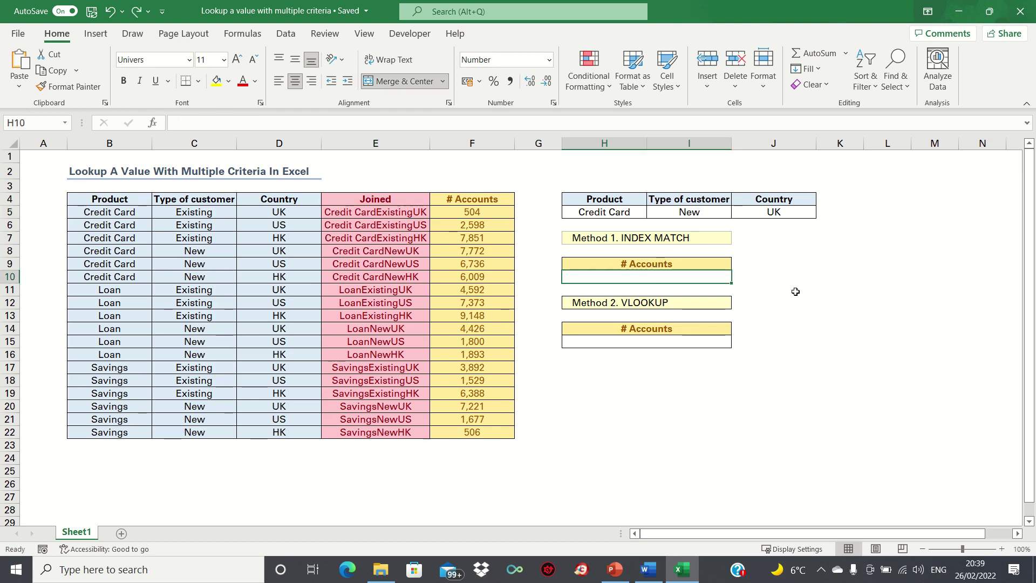
pyautogui.write('=INDEX(')
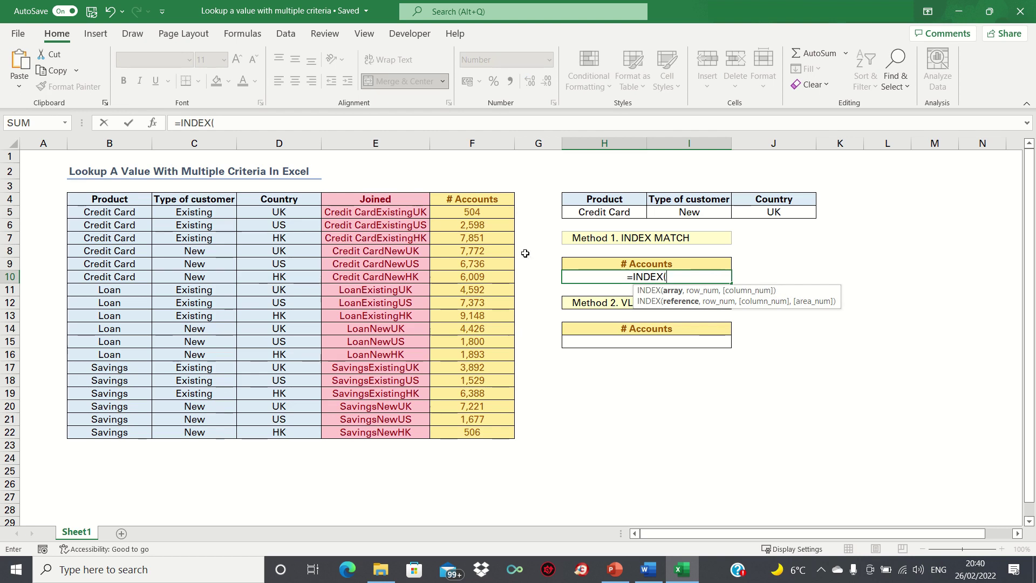
pyautogui.click(489, 212)
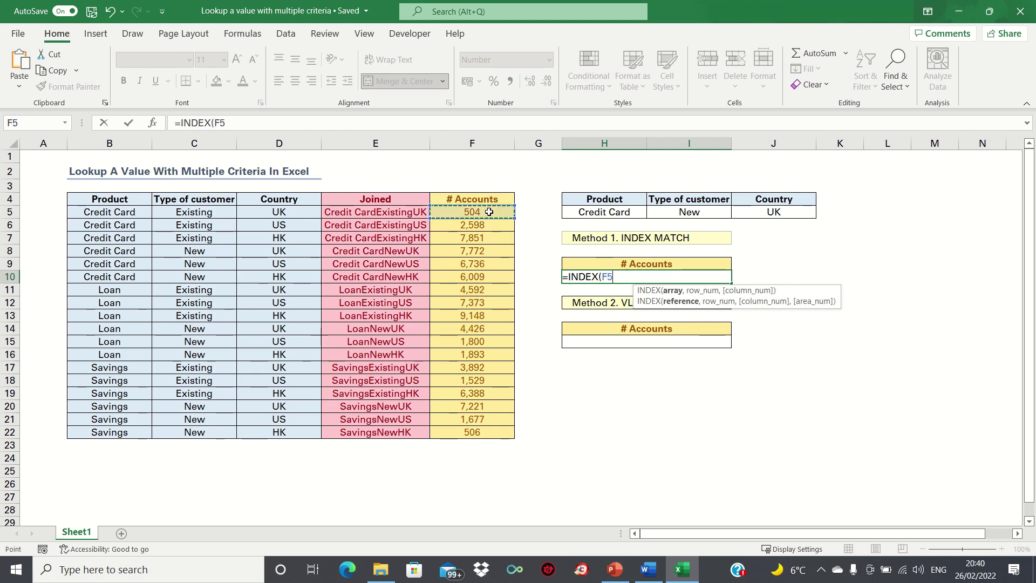
pyautogui.hotkey('ctrl', 'shift', 'Down')
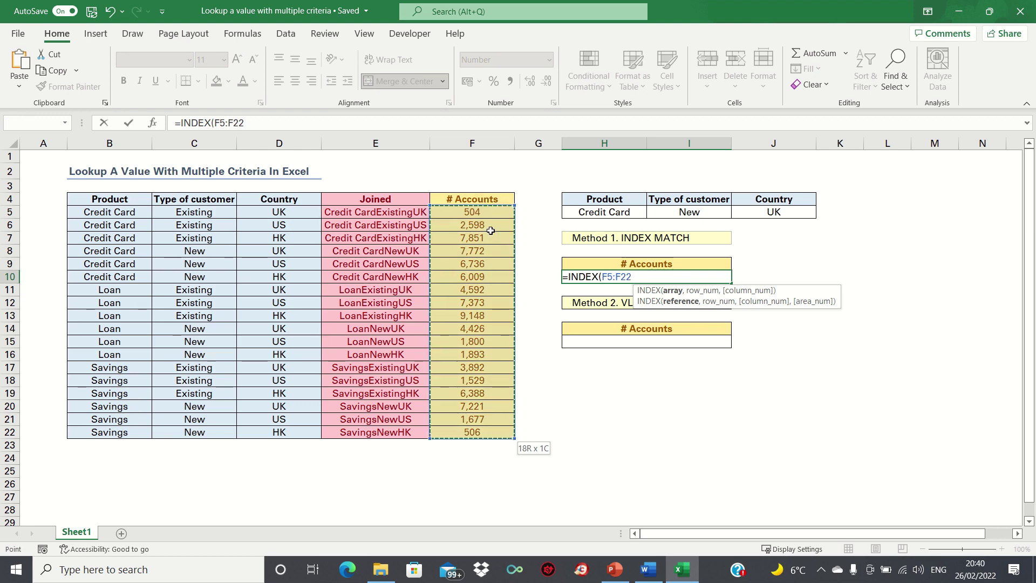
pyautogui.write(',MATCH(')
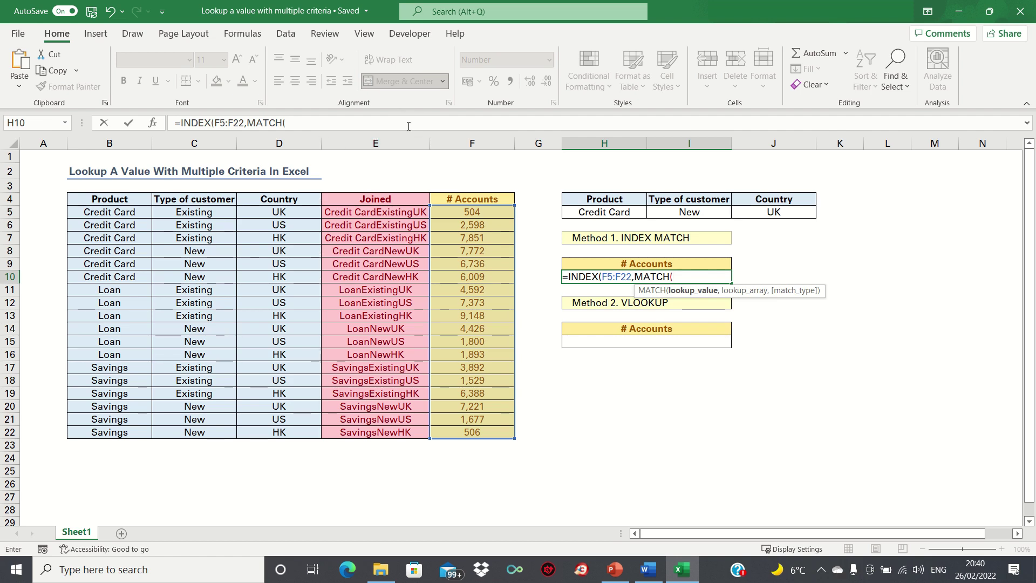
pyautogui.write('CONCAT(')
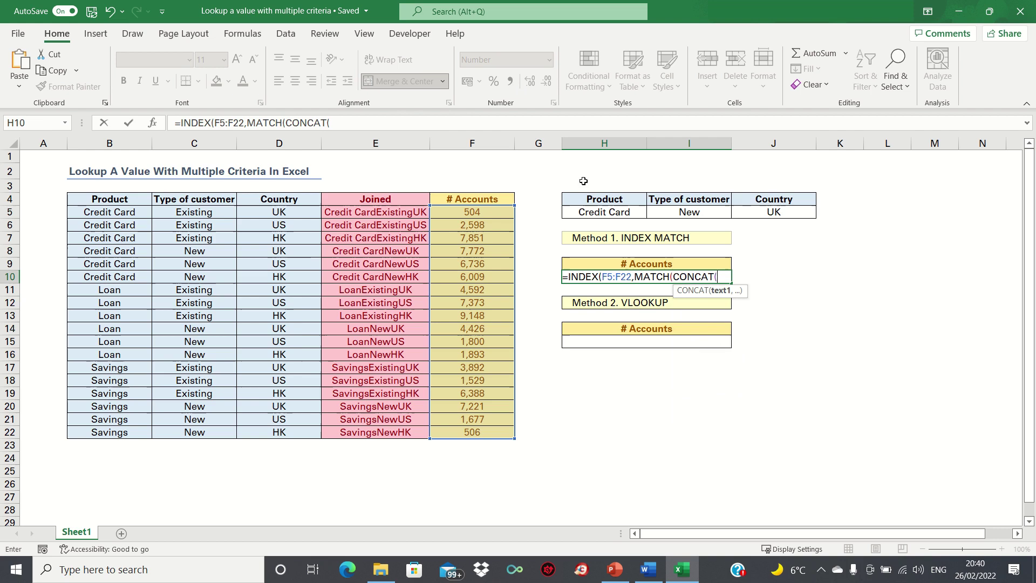
pyautogui.click(590, 210)
pyautogui.hotkey('shift', 'Right')
pyautogui.hotkey('shift', 'Right')
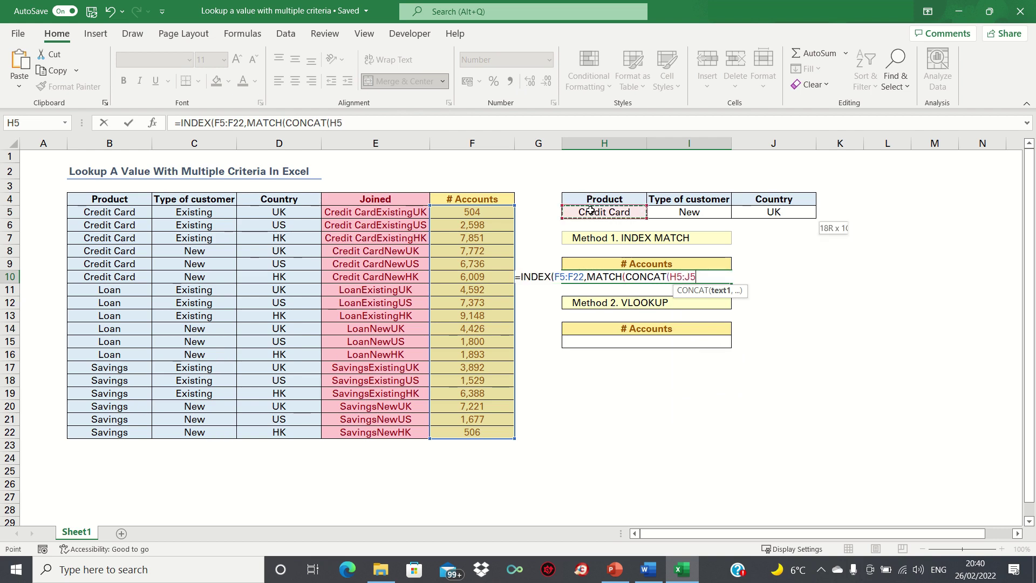
pyautogui.write(')')
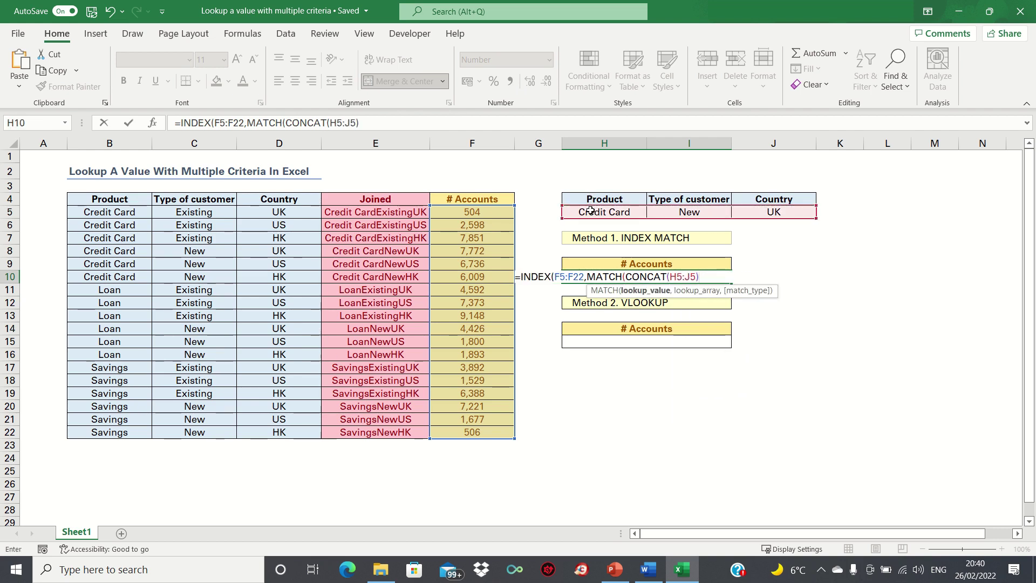
pyautogui.write(',')
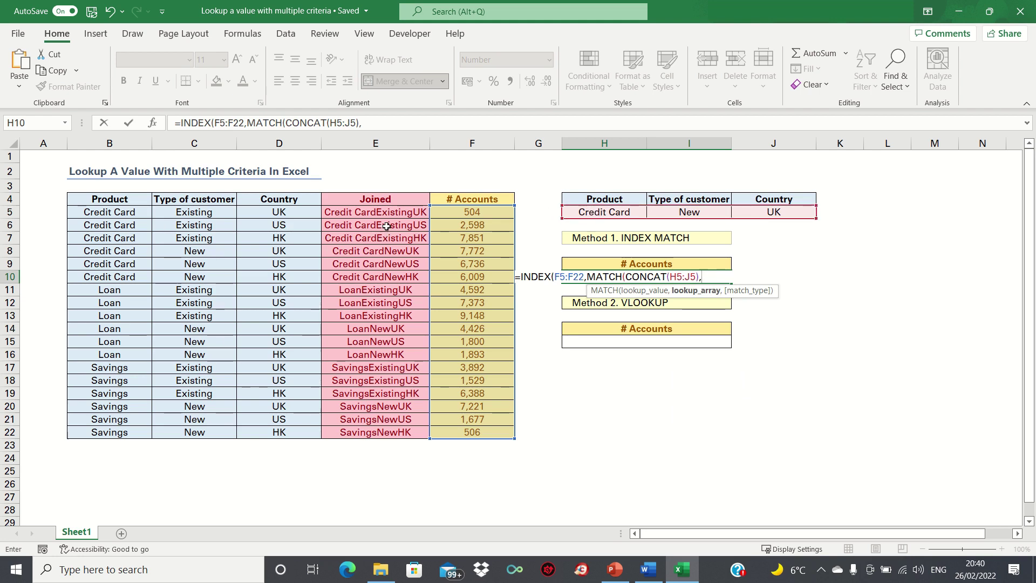
# Step: Use E5:E22 as the lookup array with exact match 0, returning 7,772
pyautogui.click(376, 213)
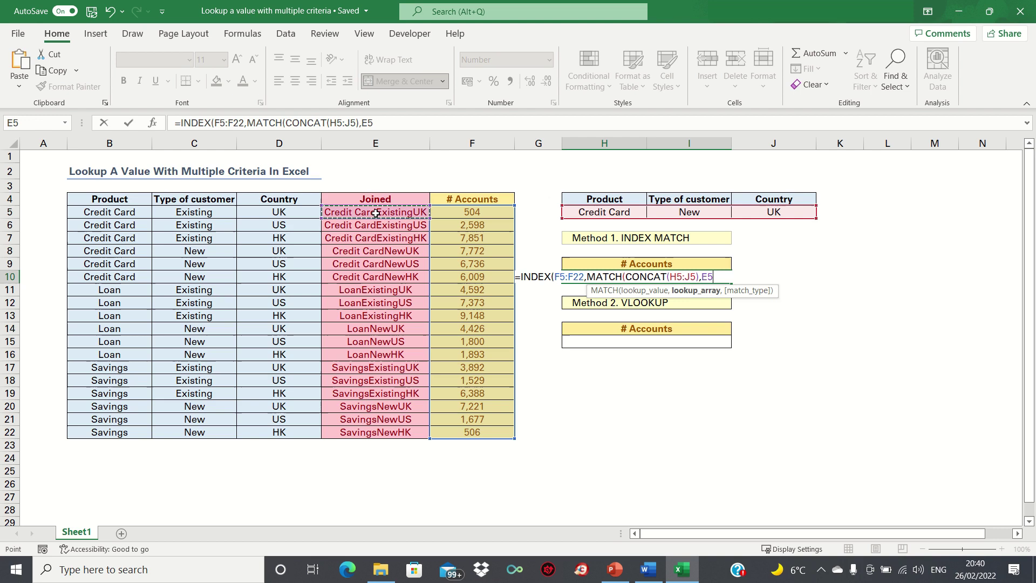
pyautogui.hotkey('ctrl', 'shift', 'Down')
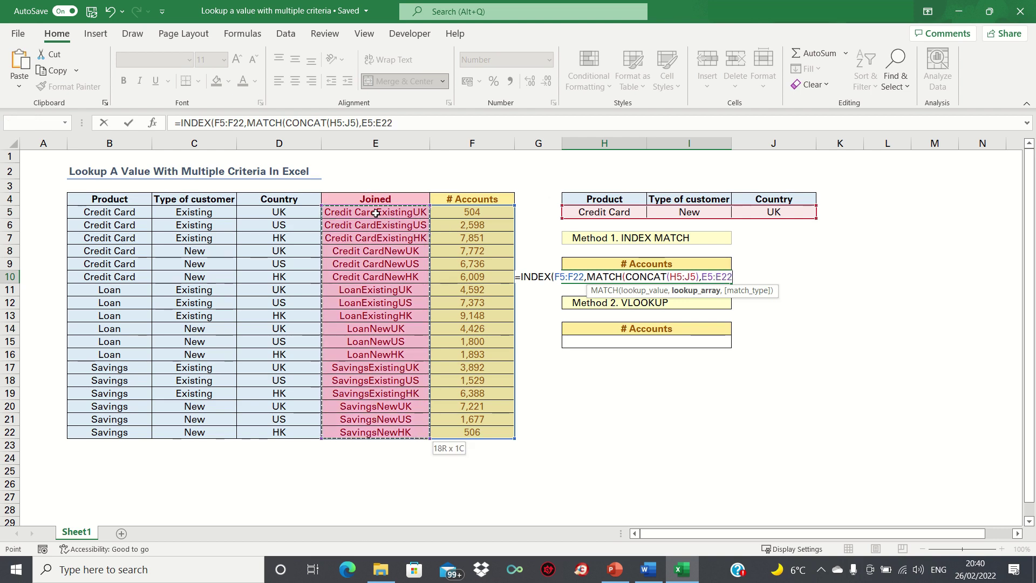
pyautogui.write(',0))')
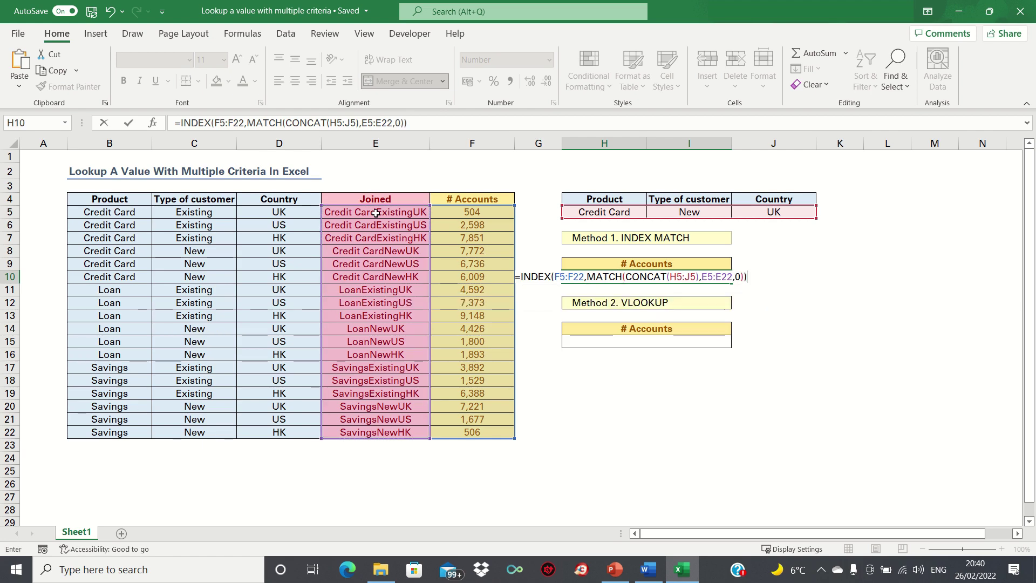
pyautogui.press('Return')
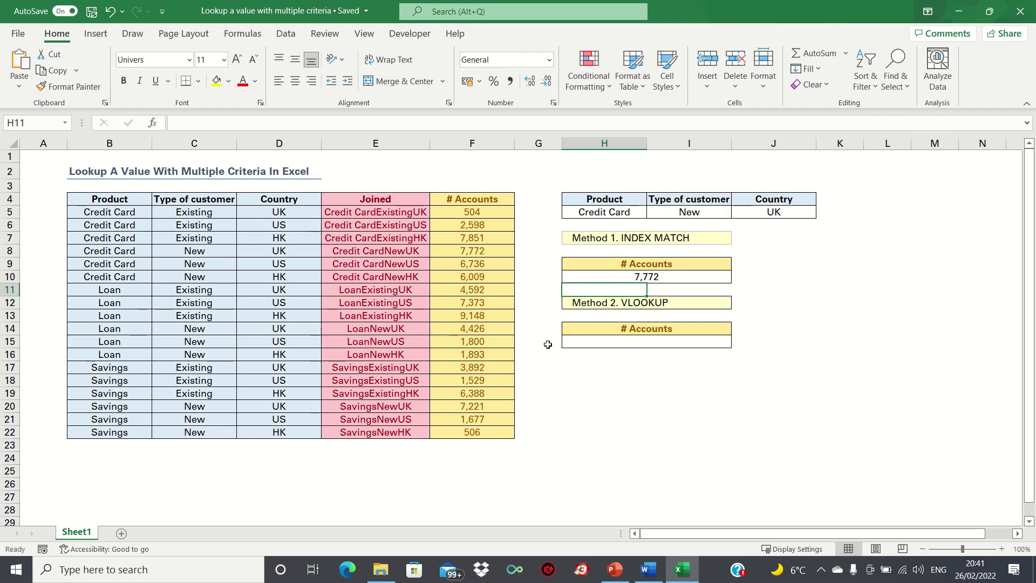
pyautogui.click(494, 254)
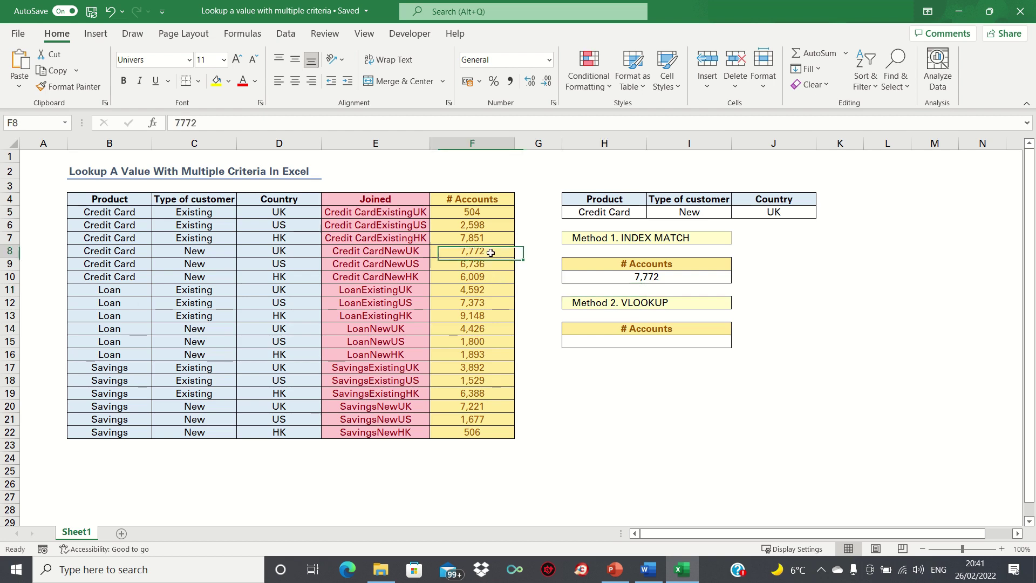
pyautogui.hotkey('shift', 'space')
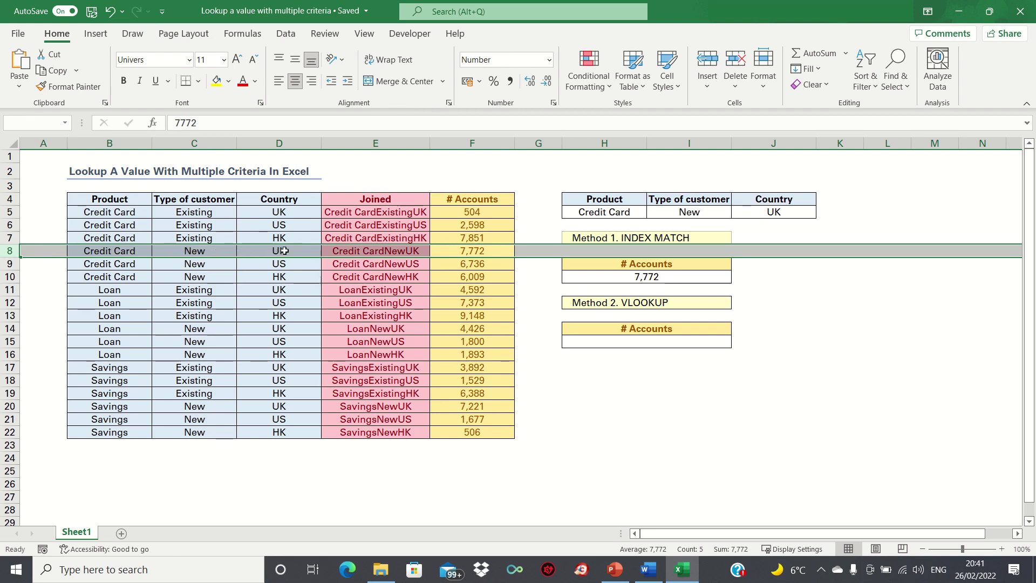
# Step: Set the customer type criterion to Existing and the country criterion to US
pyautogui.click(686, 278)
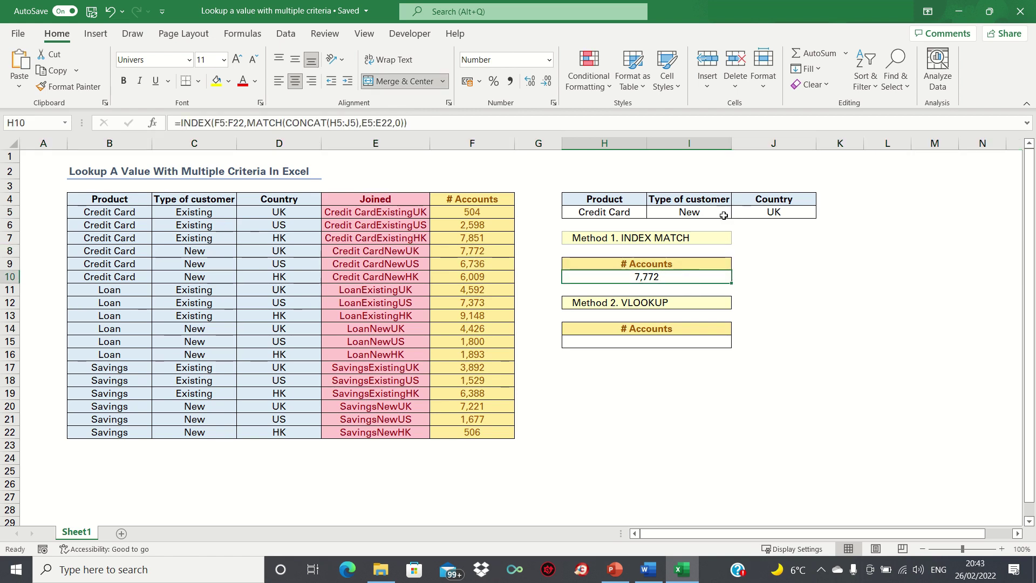
pyautogui.click(723, 215)
pyautogui.click(737, 213)
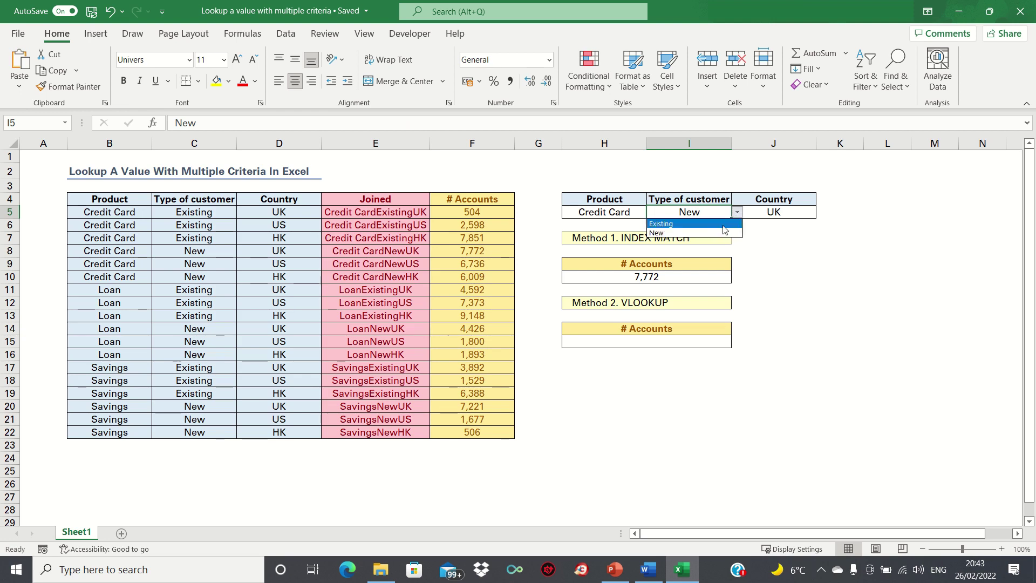
pyautogui.click(723, 221)
pyautogui.click(768, 215)
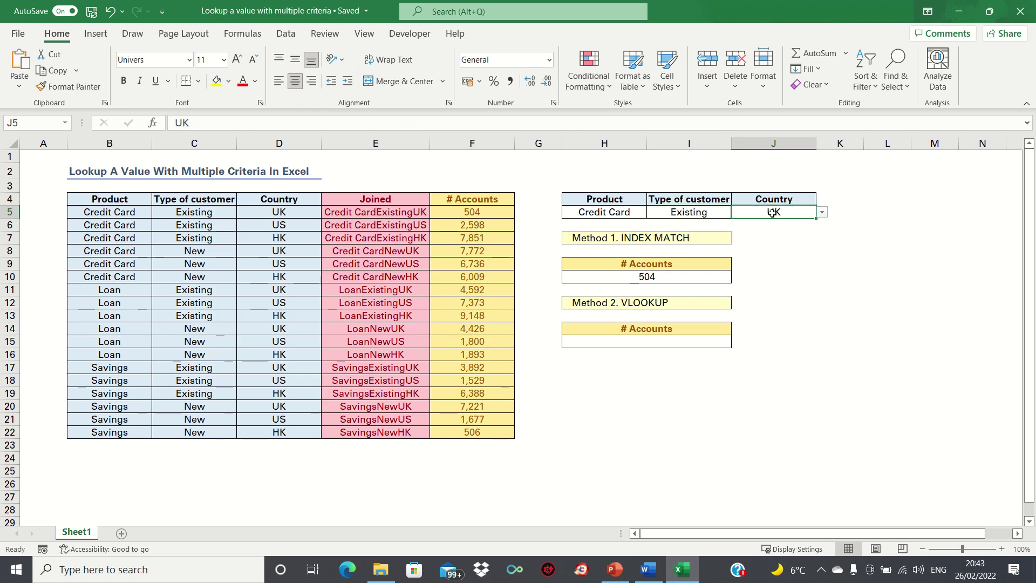
pyautogui.click(822, 213)
pyautogui.click(799, 233)
# Step: Confirm the 2,598 count on the Credit Card Existing US row, then move toward the VLOOKUP section
pyautogui.click(506, 223)
pyautogui.hotkey('shift', 'space')
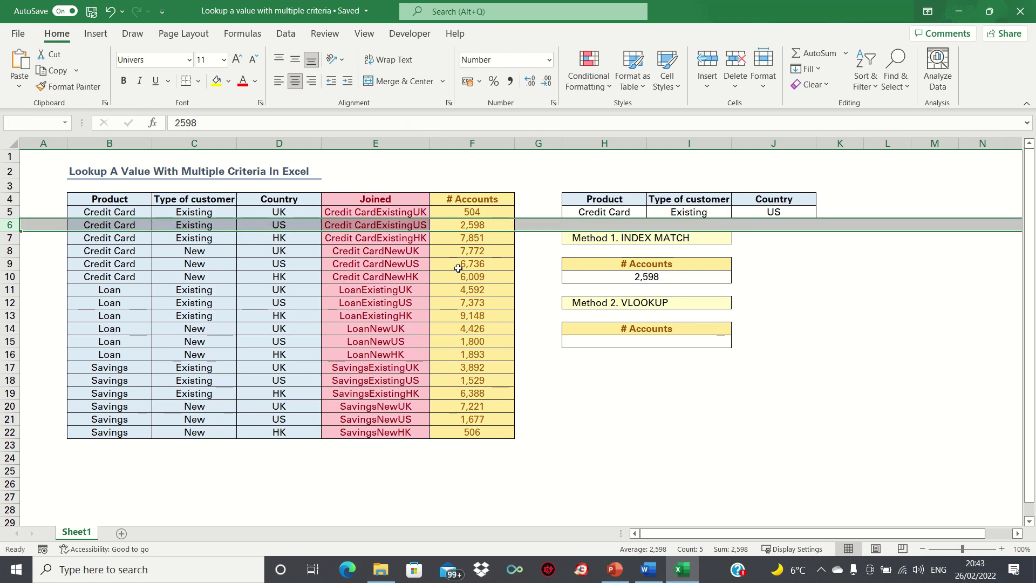
pyautogui.click(643, 279)
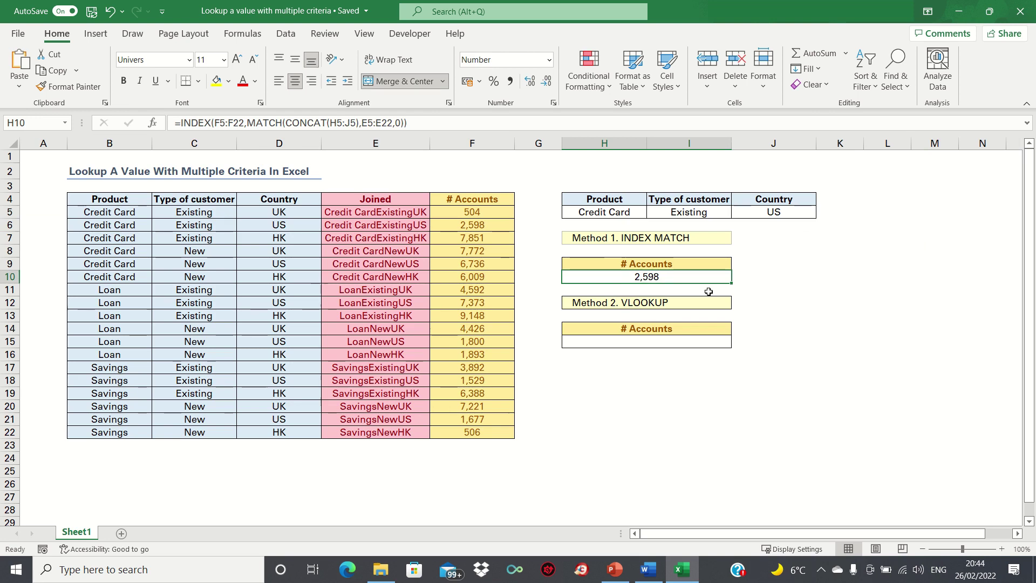
pyautogui.press('Down')
pyautogui.press('Down')
pyautogui.press('Down')
pyautogui.press('Down')
pyautogui.press('Down')
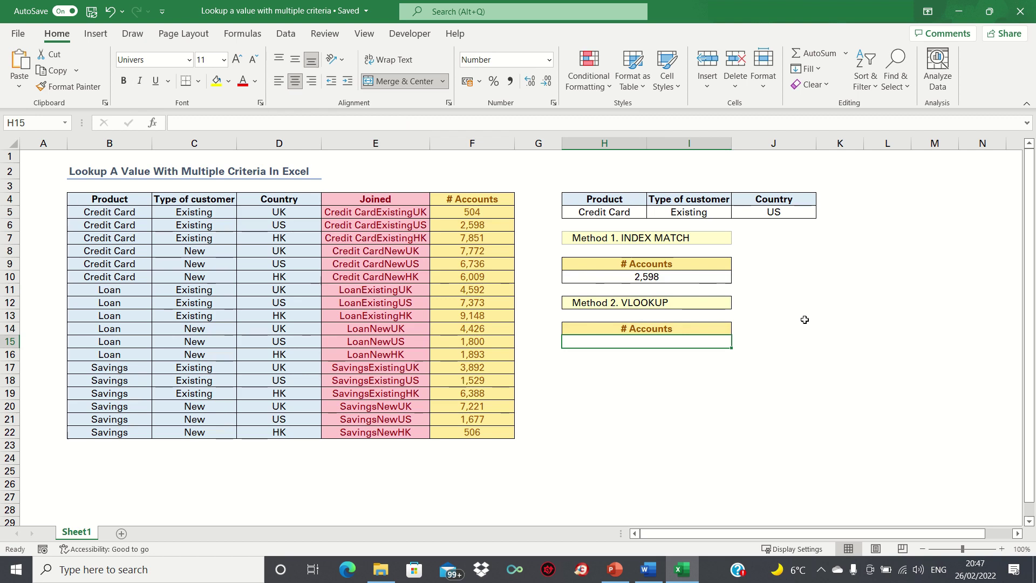
# Step: Enter =VLOOKUP(CONCAT(H5:J5),E5:F22,2,FALSE) in H15, returning 2,598
pyautogui.write('=')
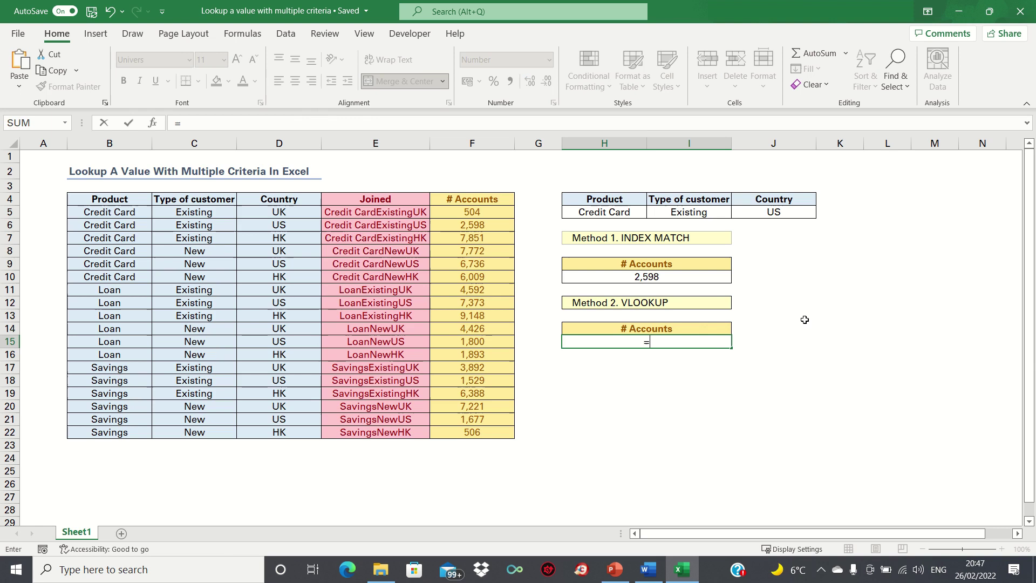
pyautogui.write('VLOOKUP(')
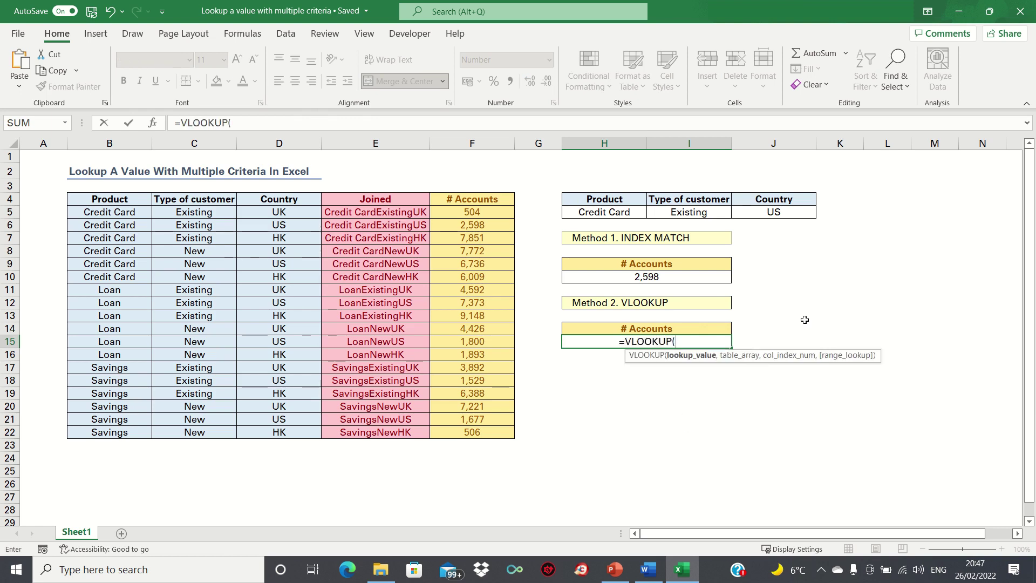
pyautogui.write('CONCAT(')
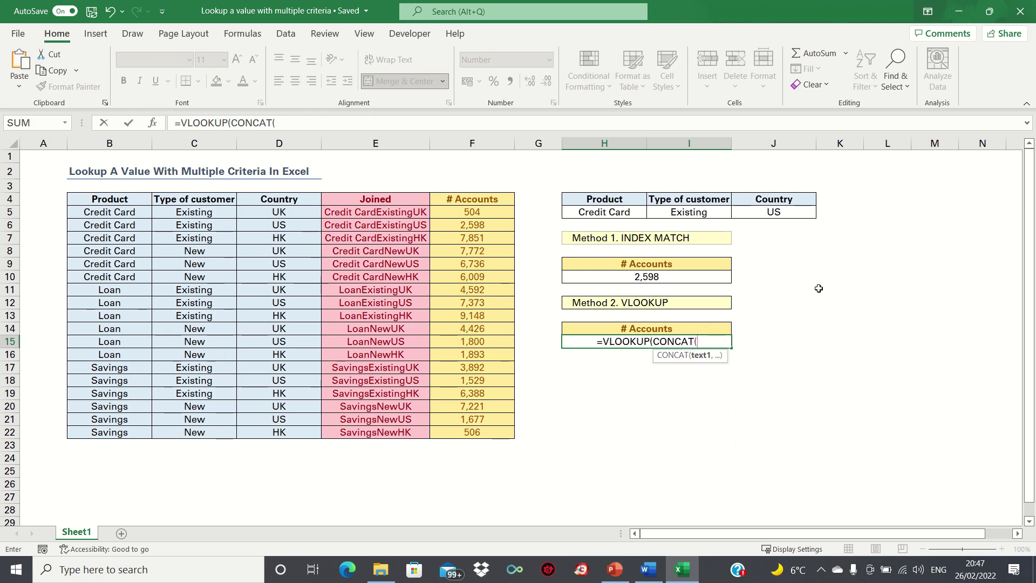
pyautogui.click(639, 213)
pyautogui.hotkey('shift', 'Right')
pyautogui.hotkey('shift', 'Right')
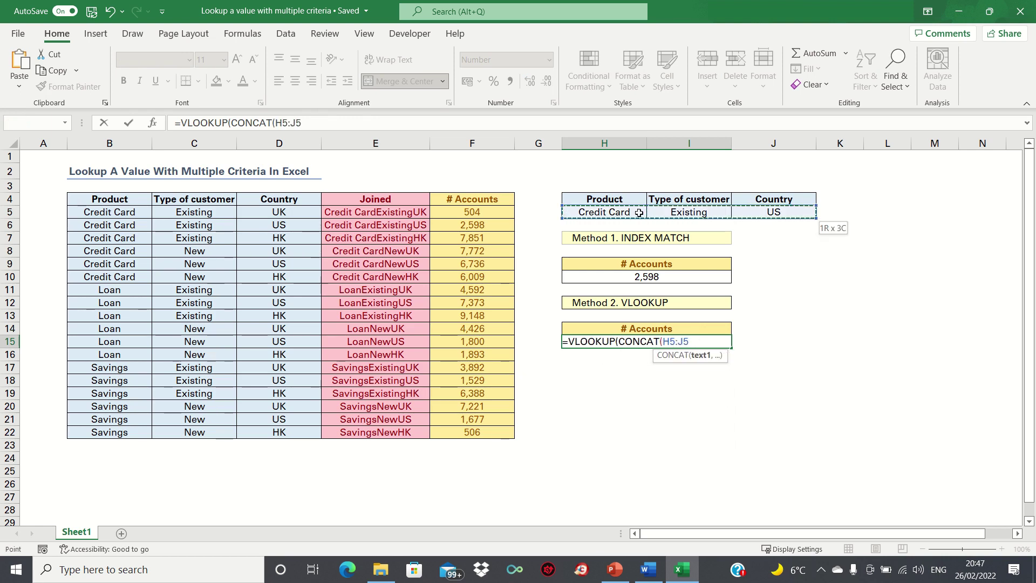
pyautogui.write('),')
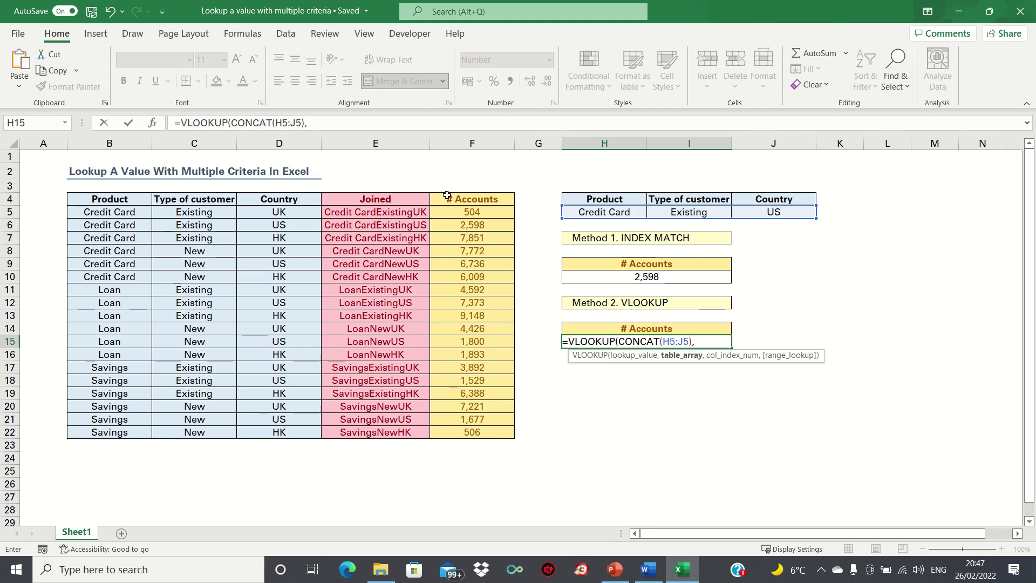
pyautogui.click(420, 210)
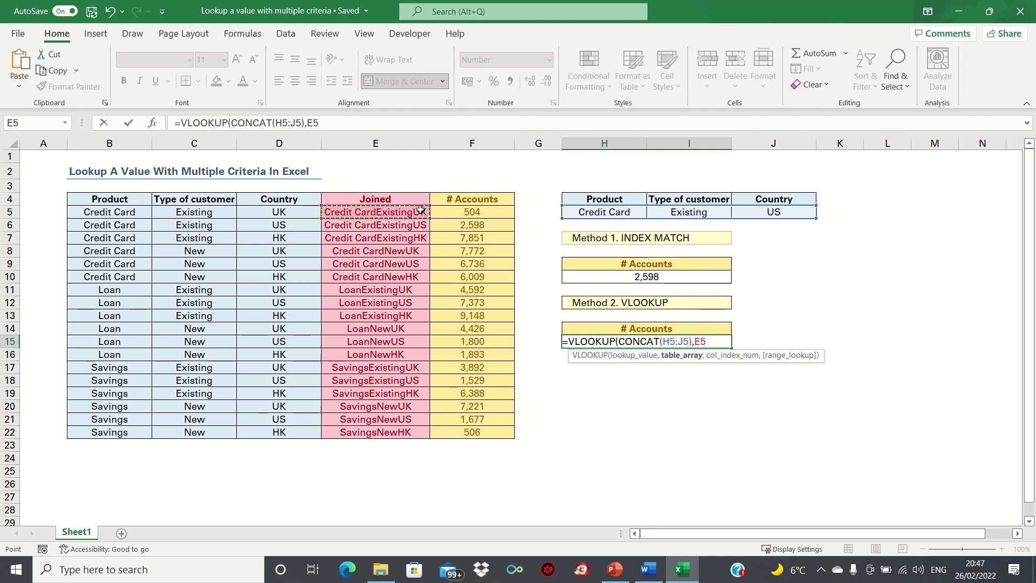
pyautogui.hotkey('shift', 'Right')
pyautogui.hotkey('ctrl', 'shift', 'Down')
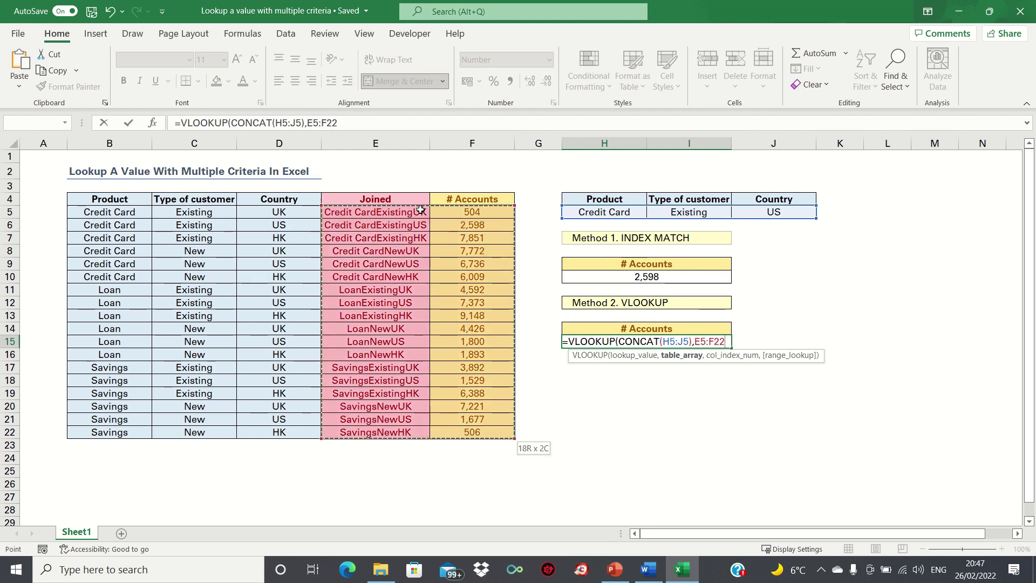
pyautogui.write(',2')
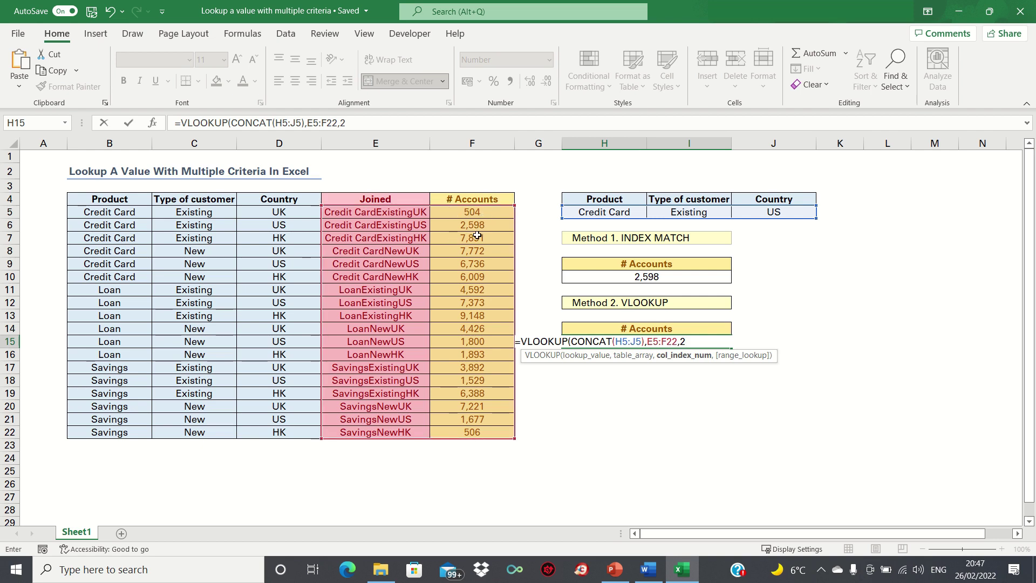
pyautogui.write(',FALSE)')
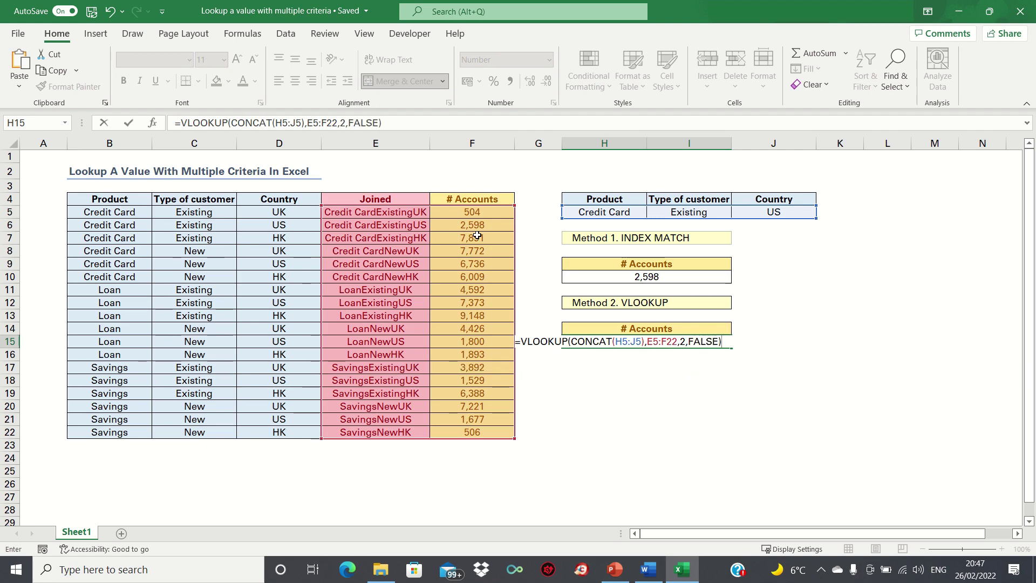
pyautogui.press('Return')
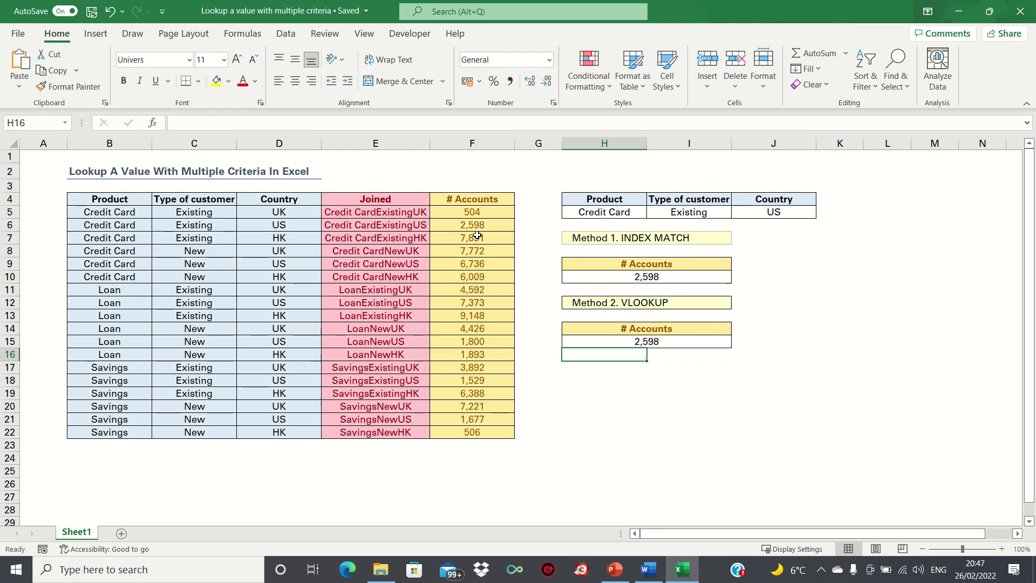
# Step: Pick UK from the J5 Country dropdown so both methods show 504
pyautogui.click(798, 215)
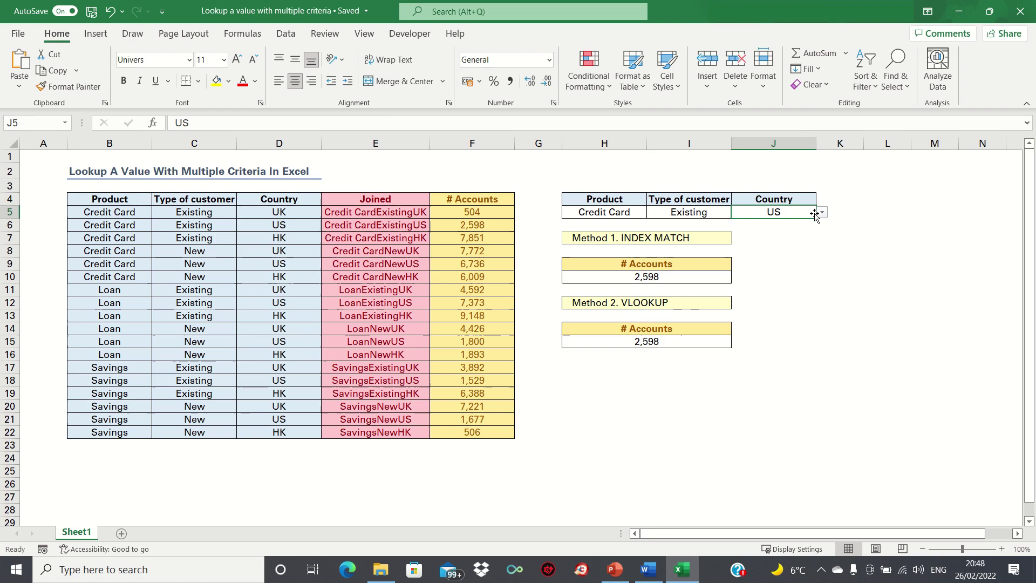
pyautogui.click(821, 213)
pyautogui.click(801, 224)
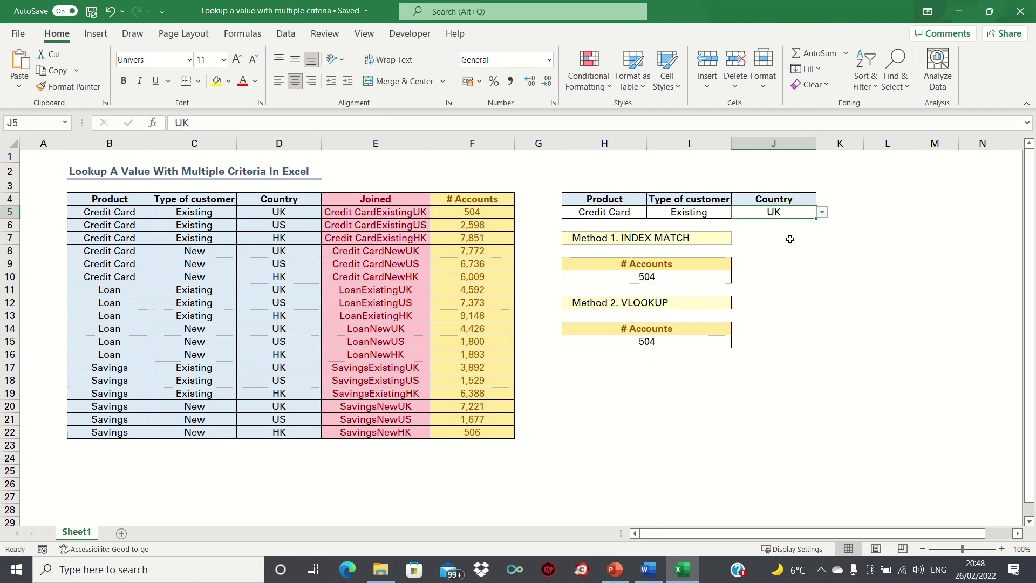